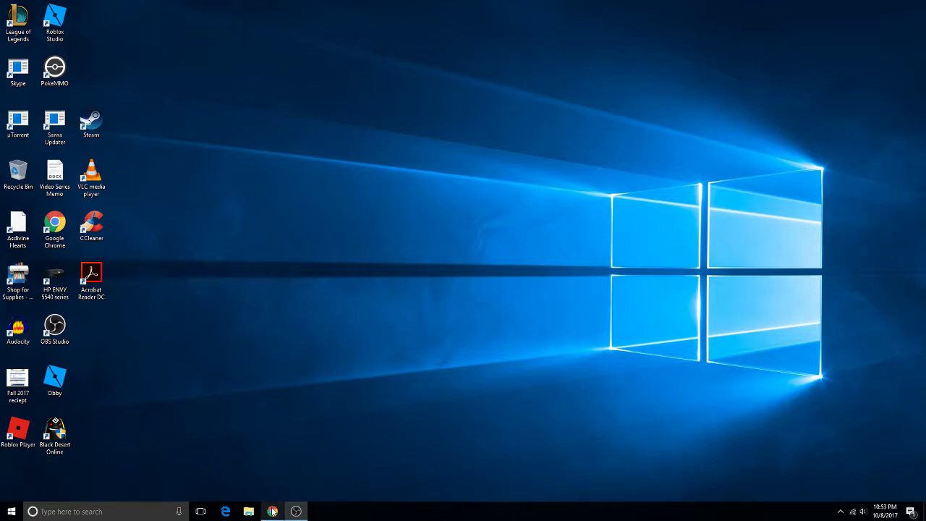
Restore the Chrome New Tab window from the taskbar to fill the screen
click(273, 511)
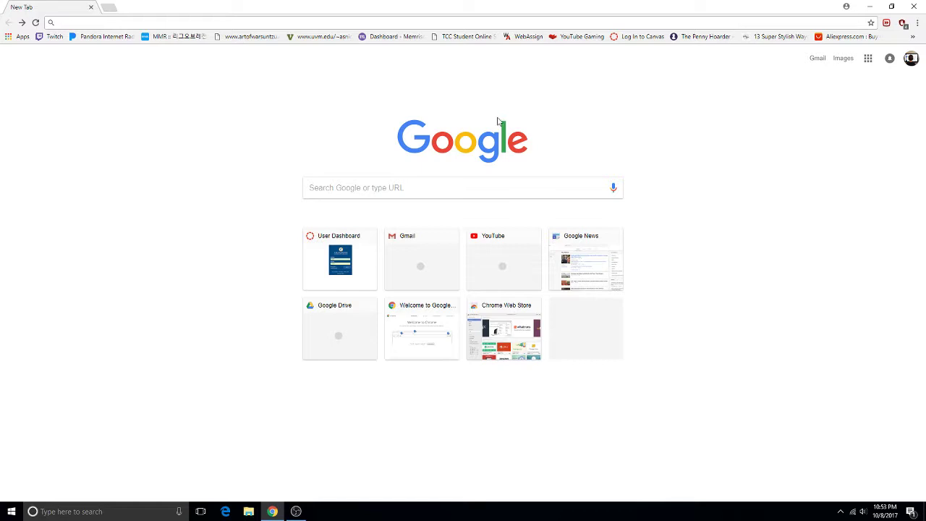
Open Google Drive from the Google apps grid and select the 1046L folder
click(867, 58)
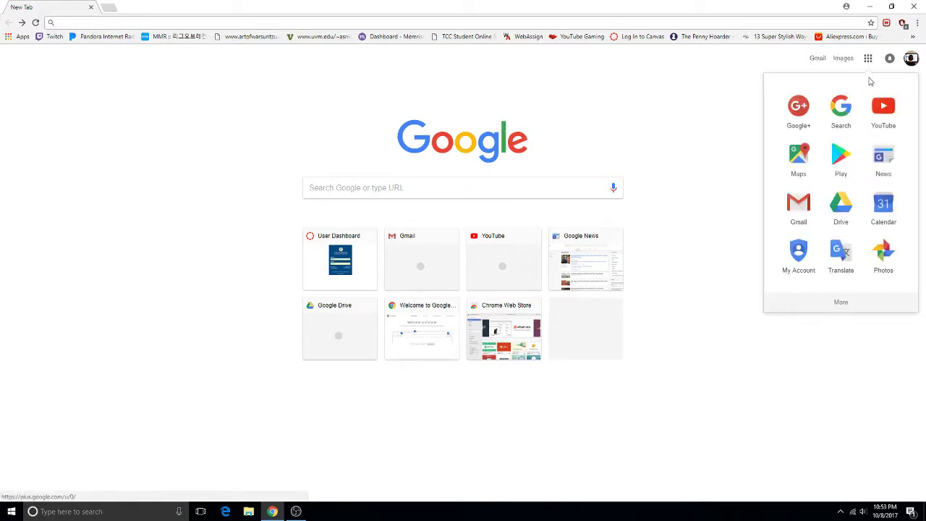
click(846, 210)
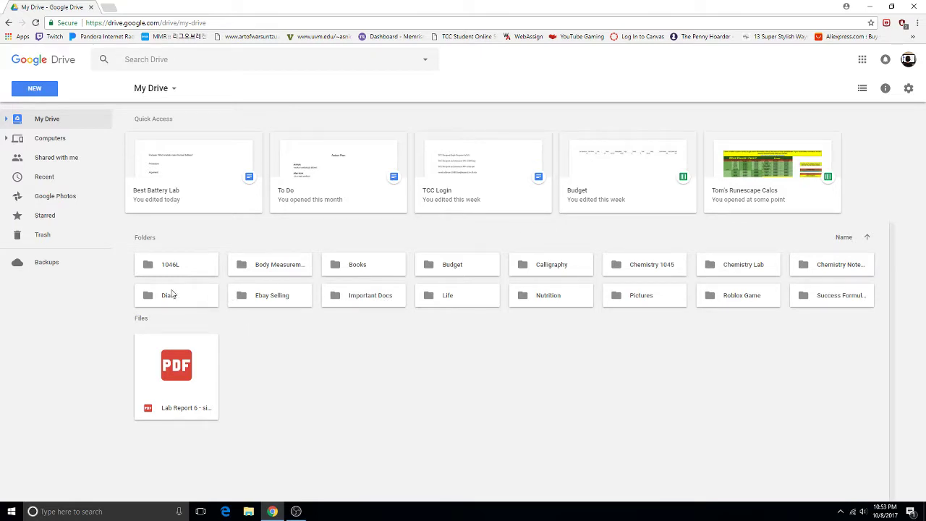
click(160, 269)
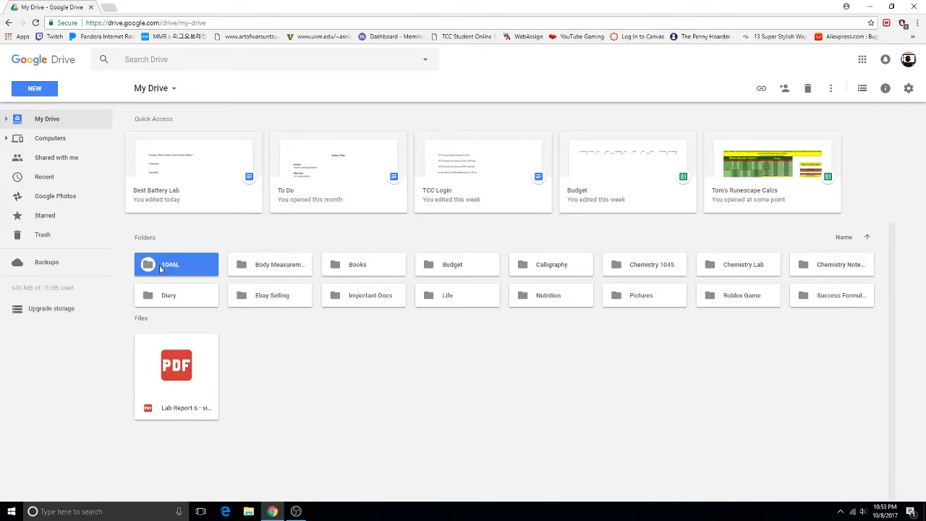
Open the 1046L folder and try creating a blank Google Docs document
double_click(199, 265)
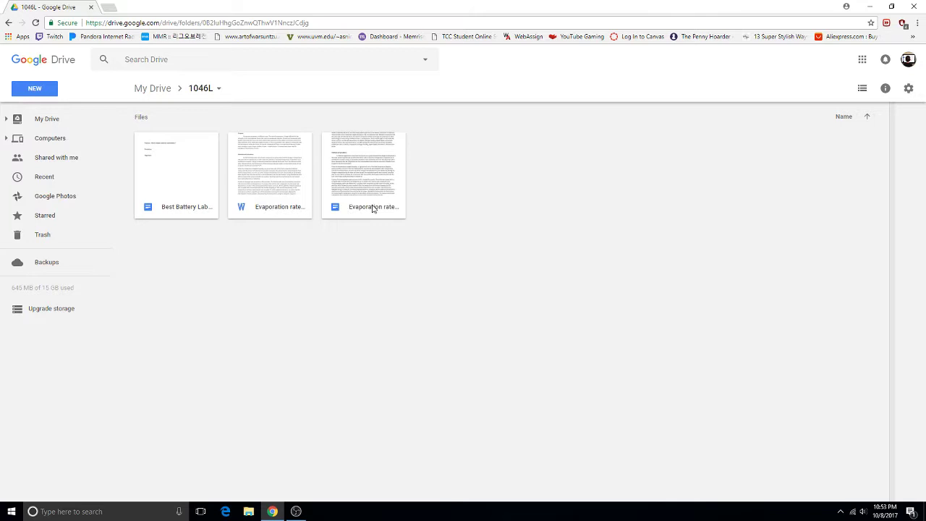
right_click(335, 296)
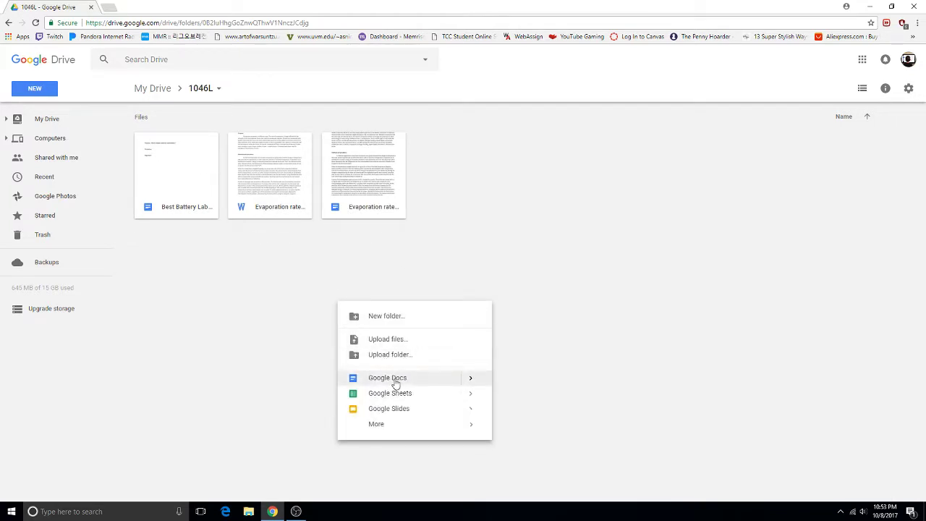
mouse_move(388, 378)
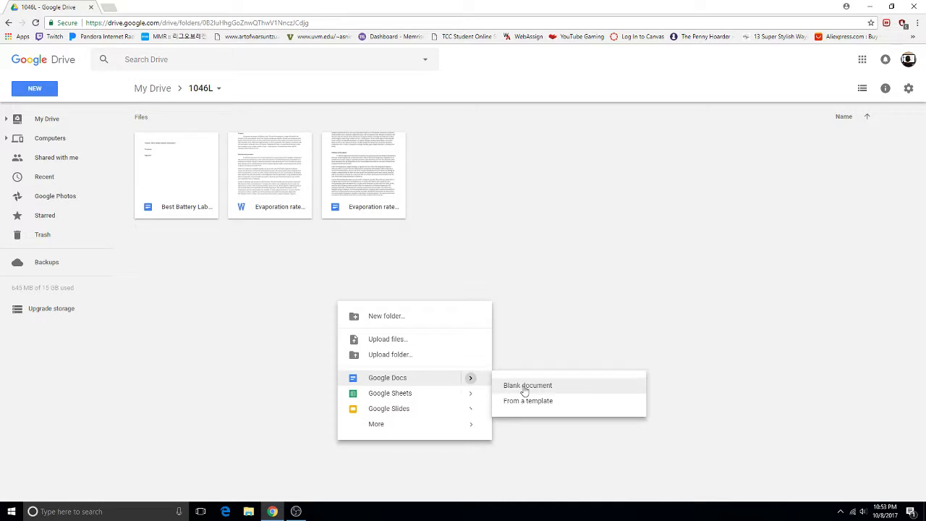
click(455, 258)
click(36, 90)
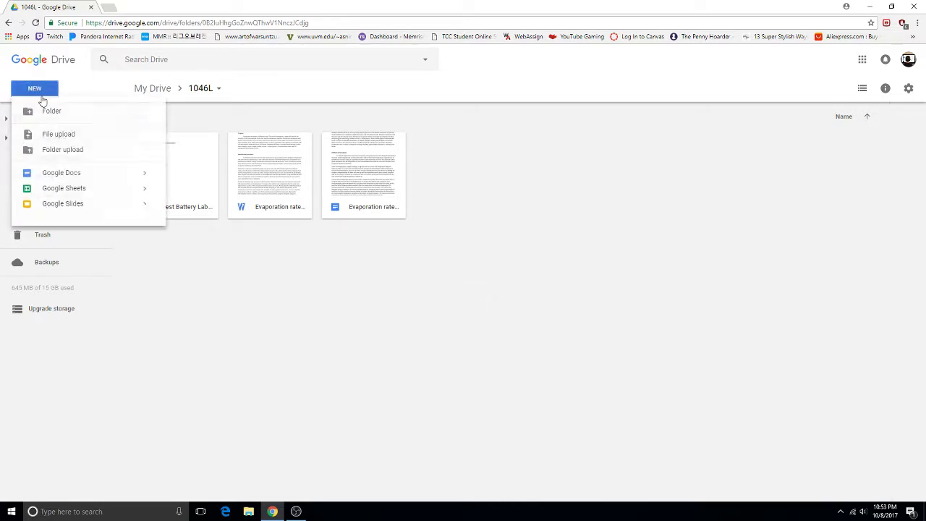
mouse_move(62, 173)
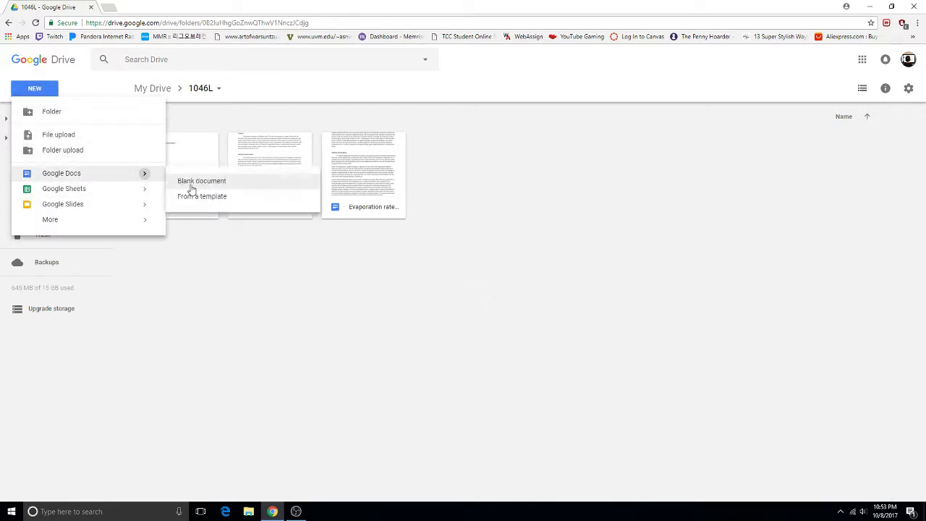
click(68, 178)
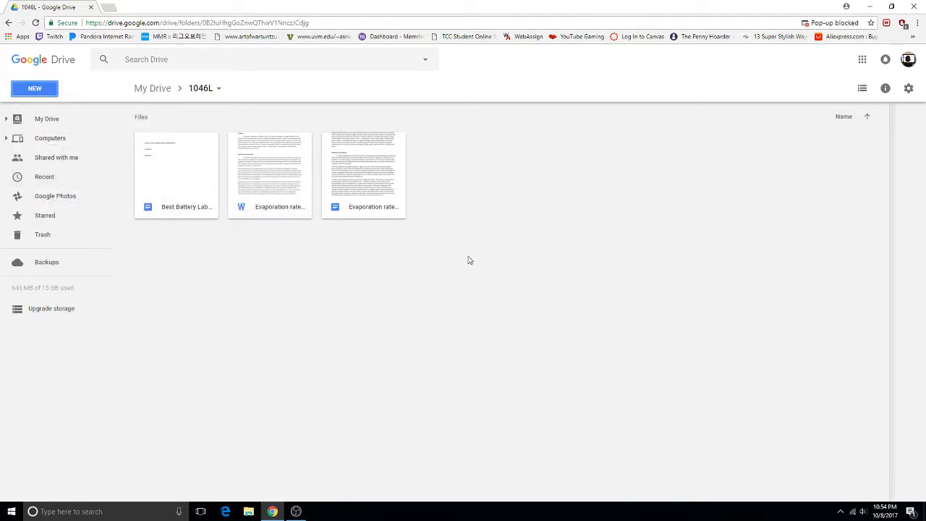
click(39, 95)
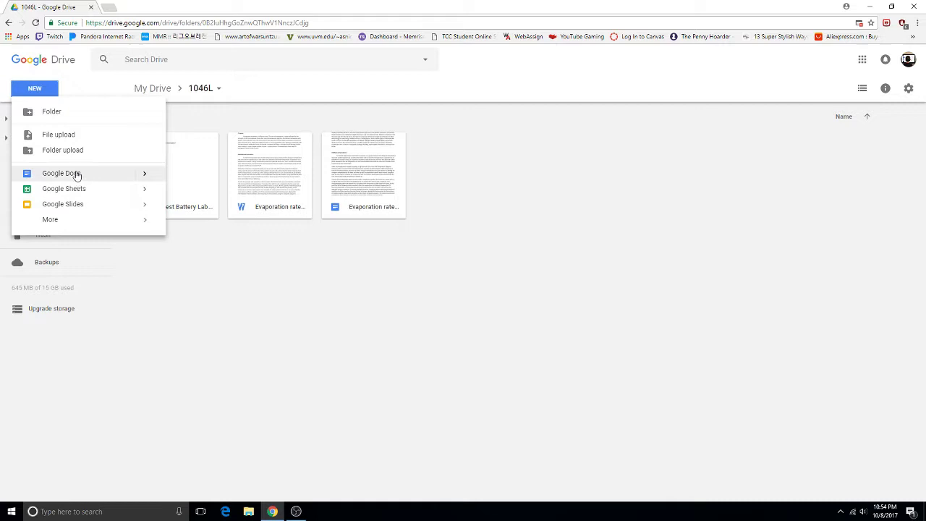
click(77, 174)
Reload the folder with F5 and retry Blank document from the right-click menu
right_click(392, 272)
mouse_move(439, 353)
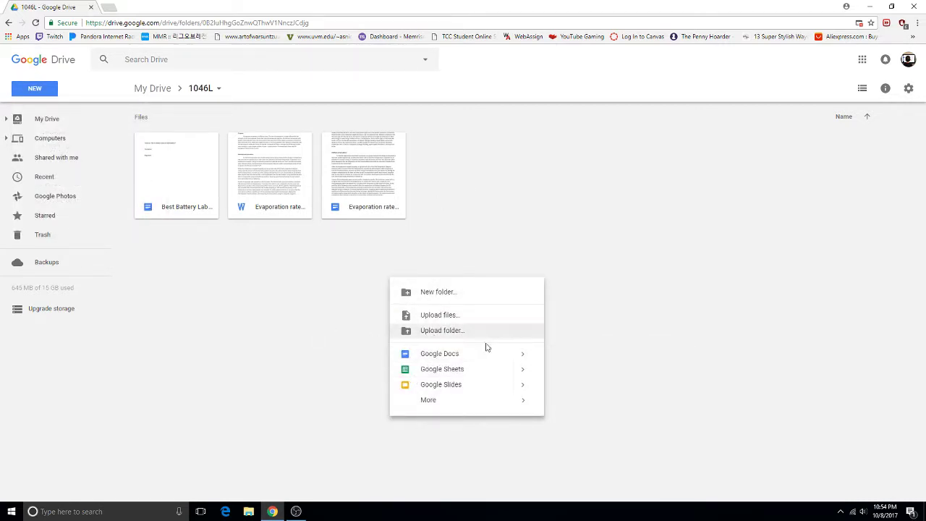
click(243, 301)
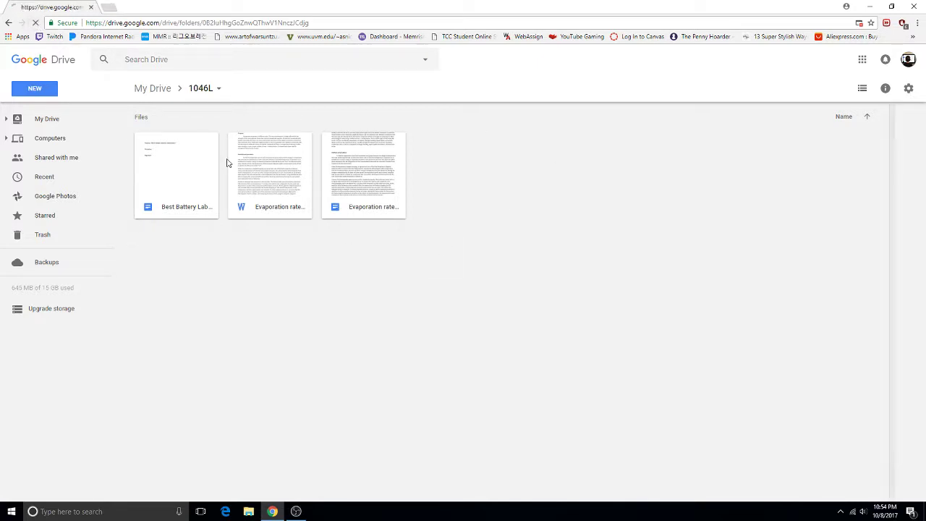
key(F5)
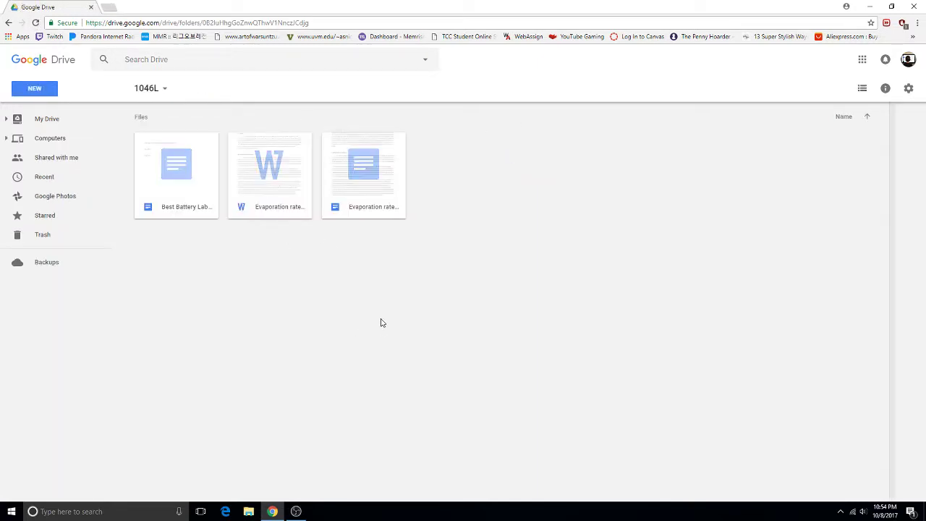
right_click(378, 290)
click(431, 364)
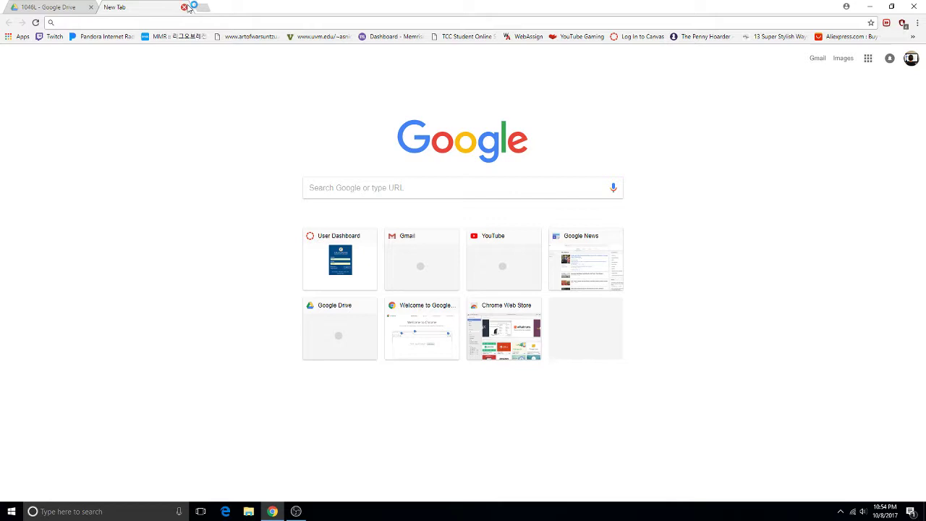
click(917, 23)
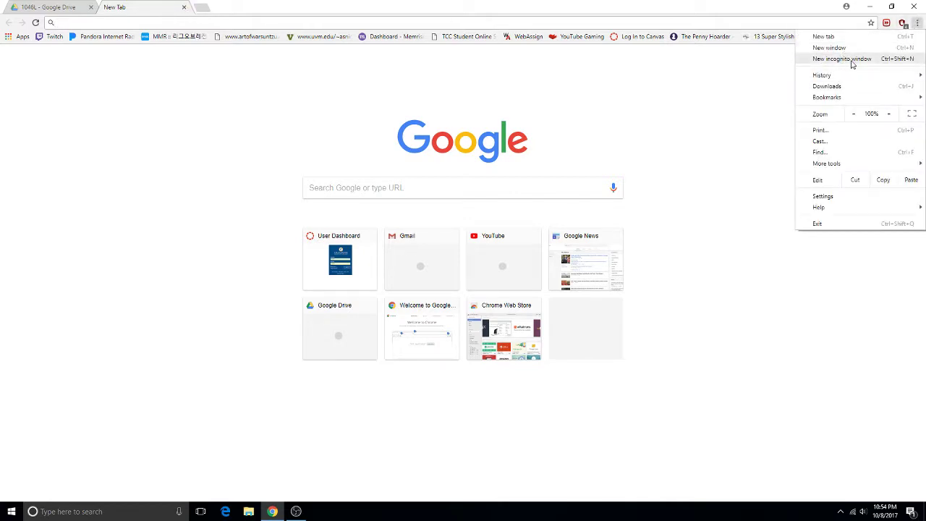
click(842, 59)
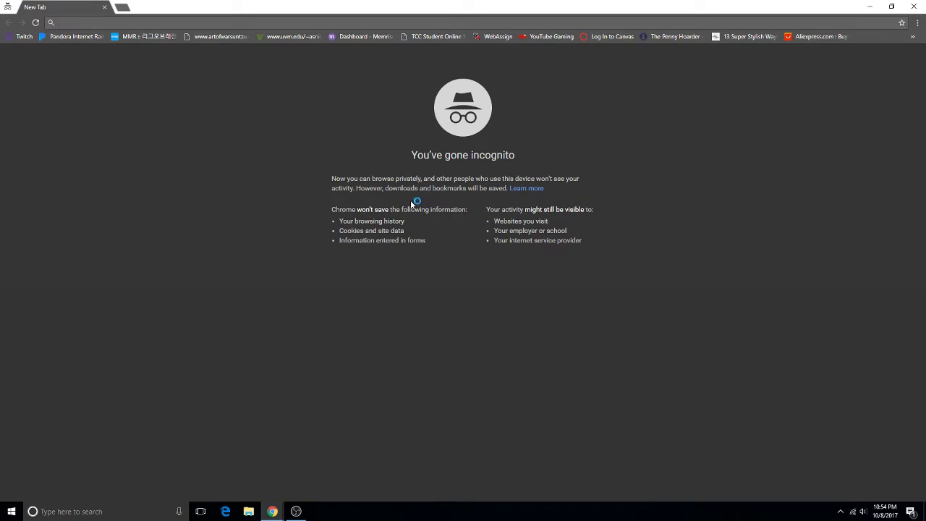
text(goo)
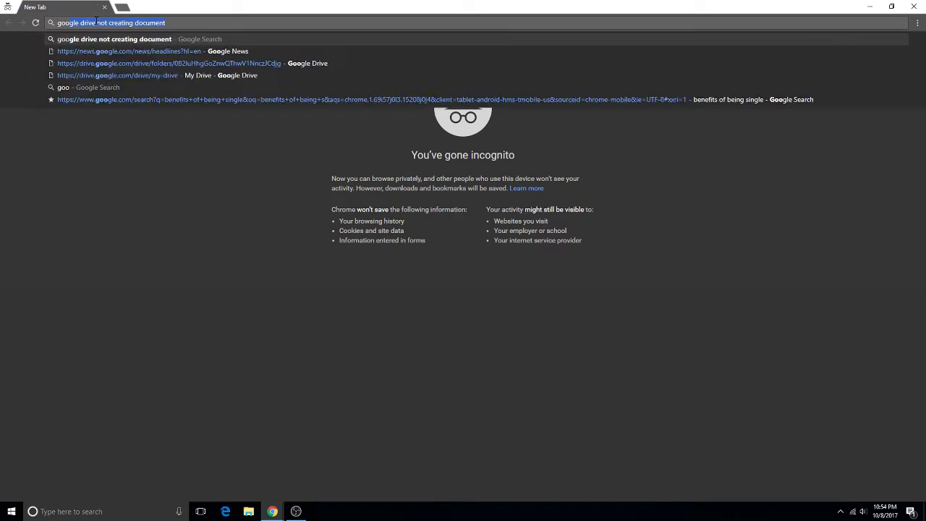
key(Return)
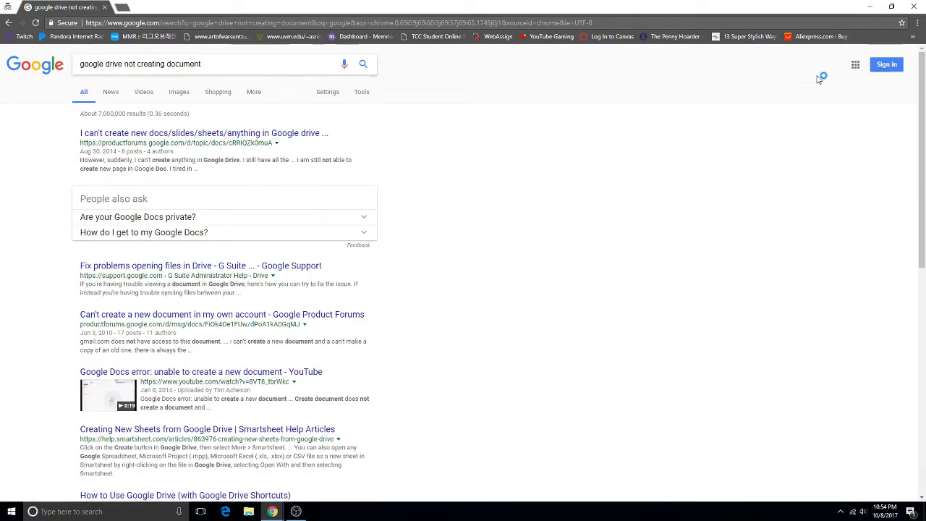
click(855, 64)
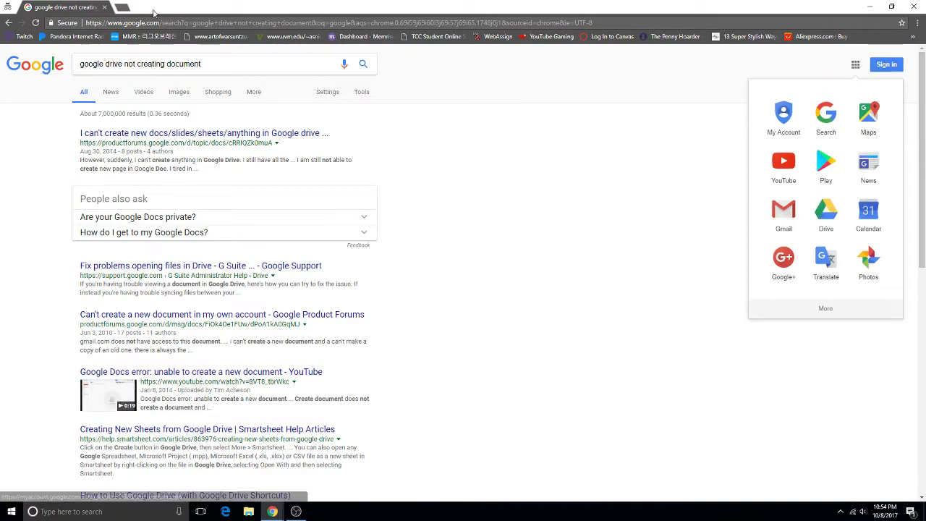
click(913, 7)
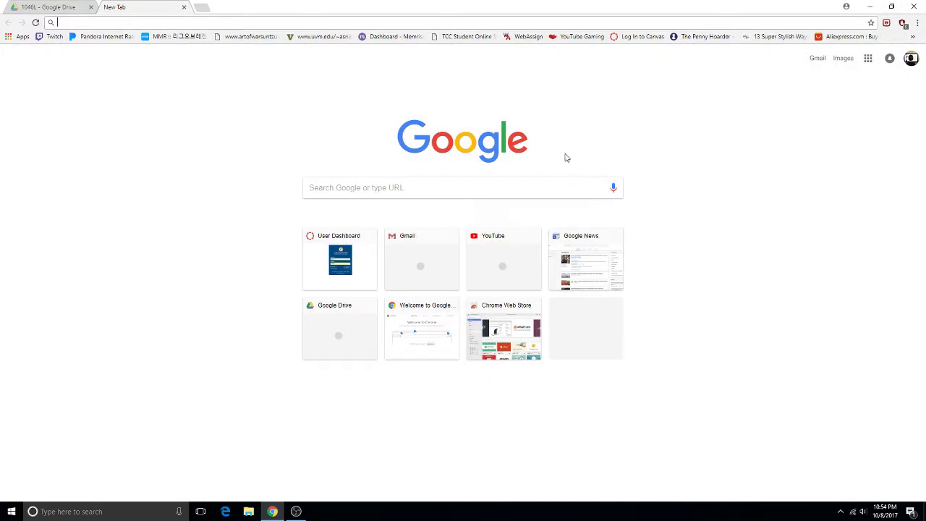
On the Drive tab, always allow pop-ups from drive.google.com, then reload the folder
click(61, 7)
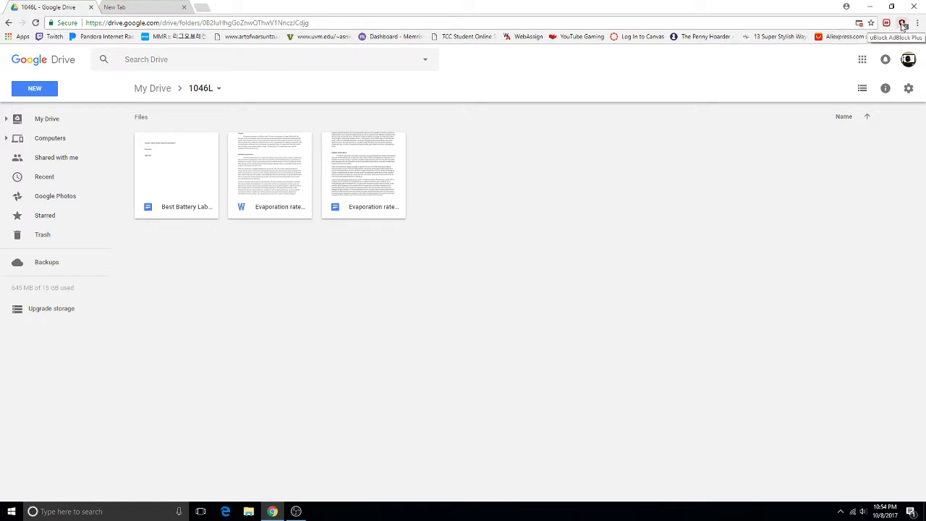
click(858, 23)
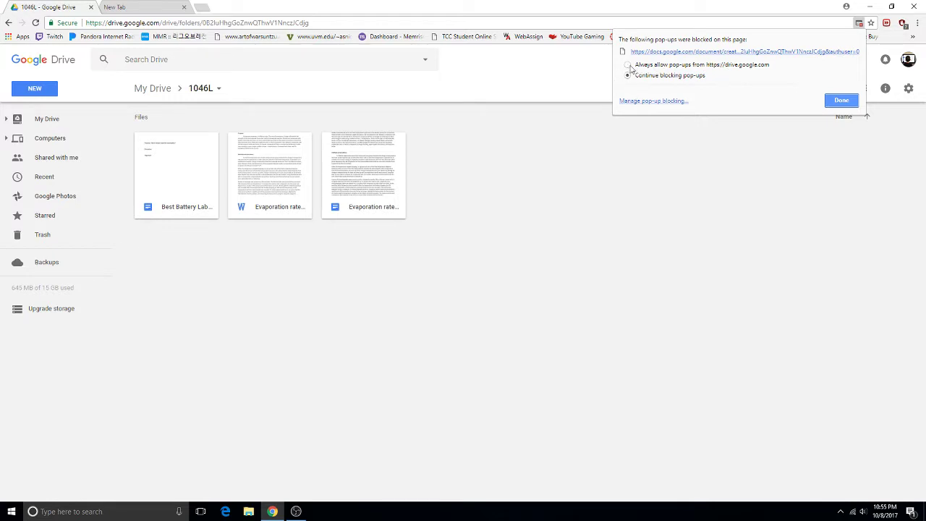
click(627, 65)
click(835, 100)
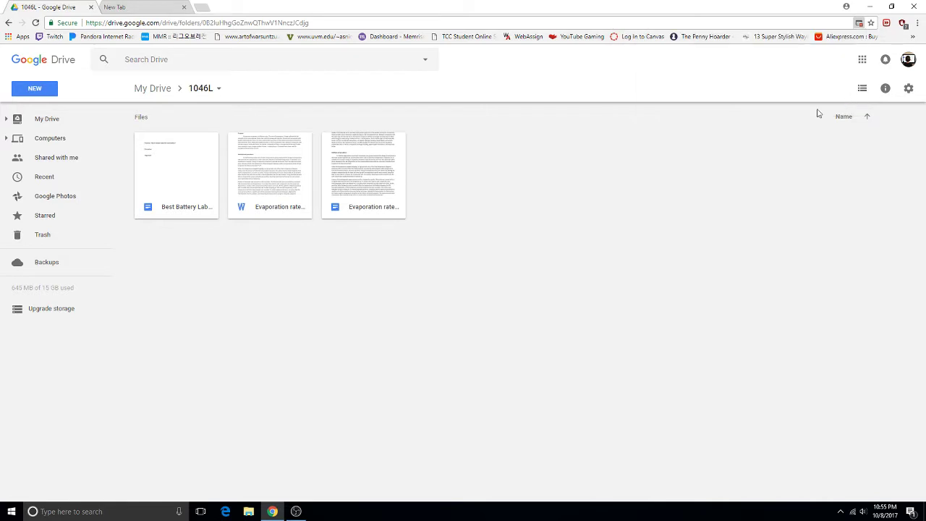
click(34, 23)
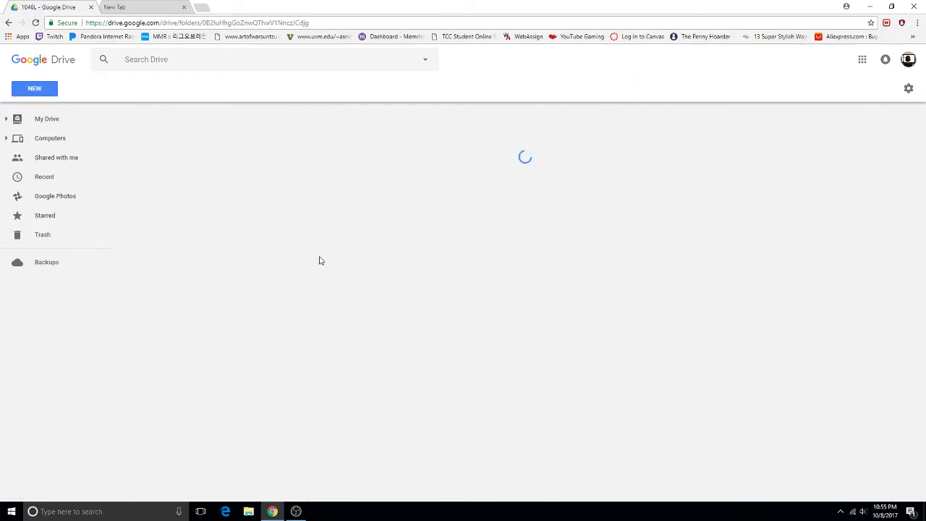
Choose Google Docs > Blank document from the 1046L folder's right-click menu
right_click(457, 219)
mouse_move(533, 292)
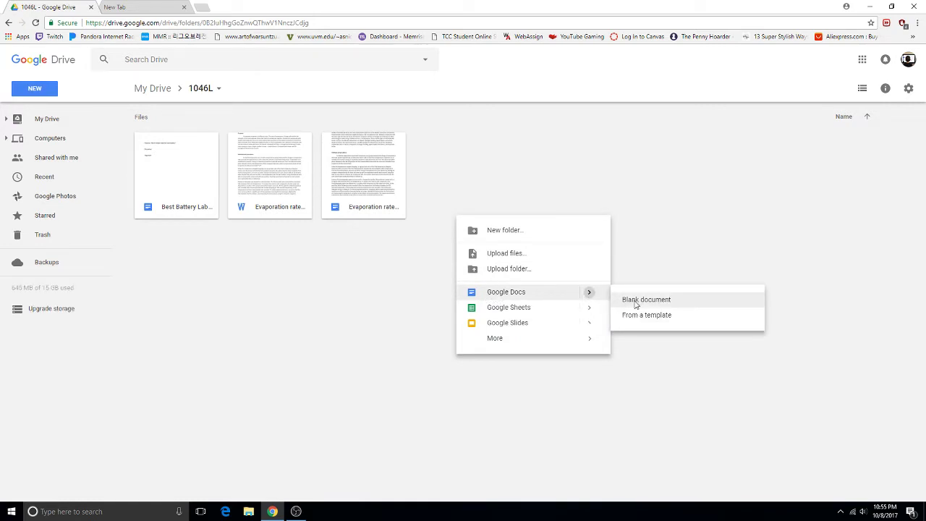
click(636, 299)
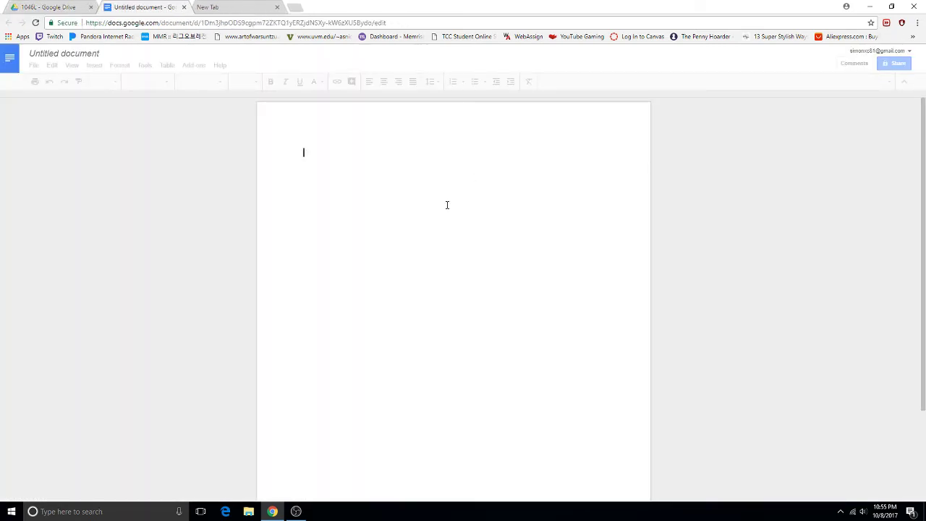
click(58, 6)
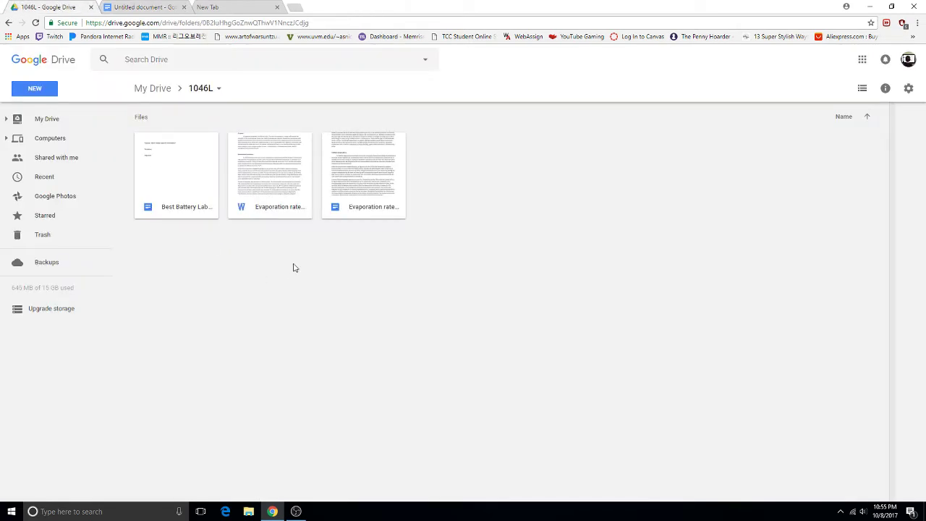
click(43, 90)
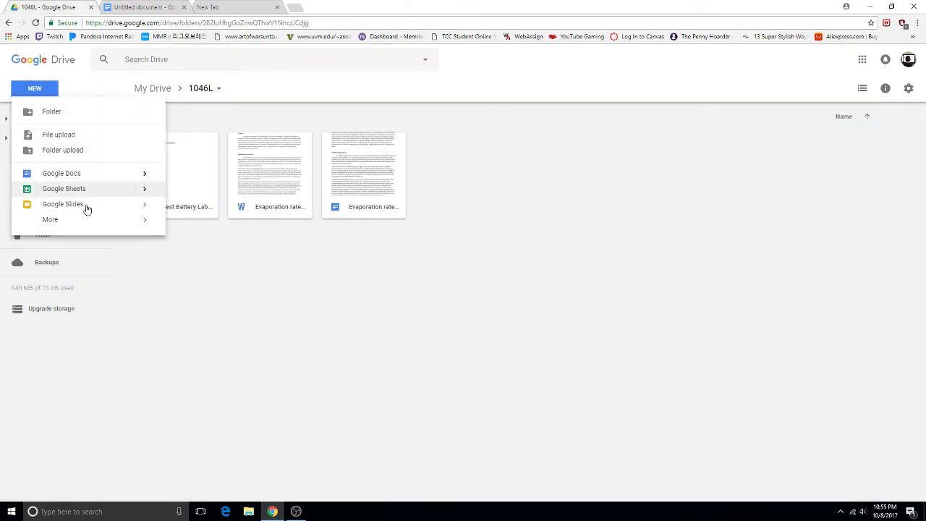
click(268, 275)
Switch to the new Untitled document tab
click(145, 8)
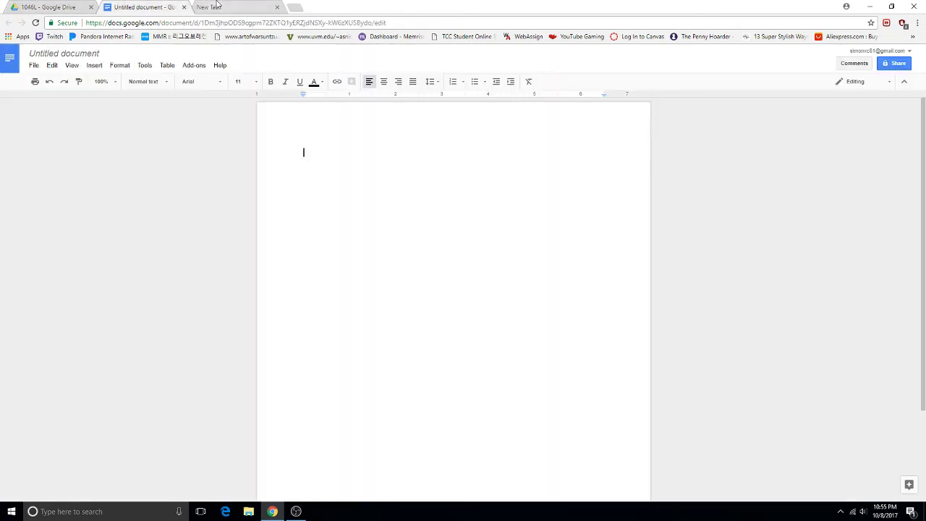
click(213, 9)
click(145, 7)
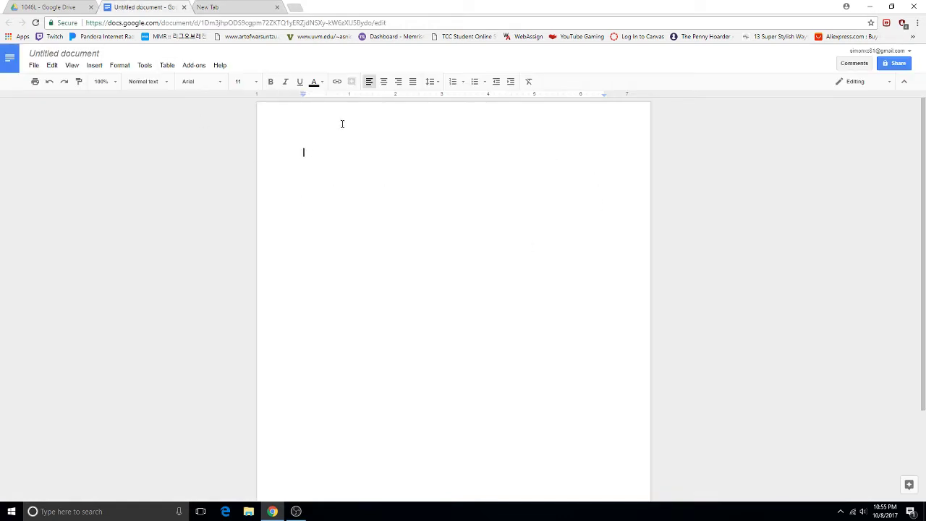